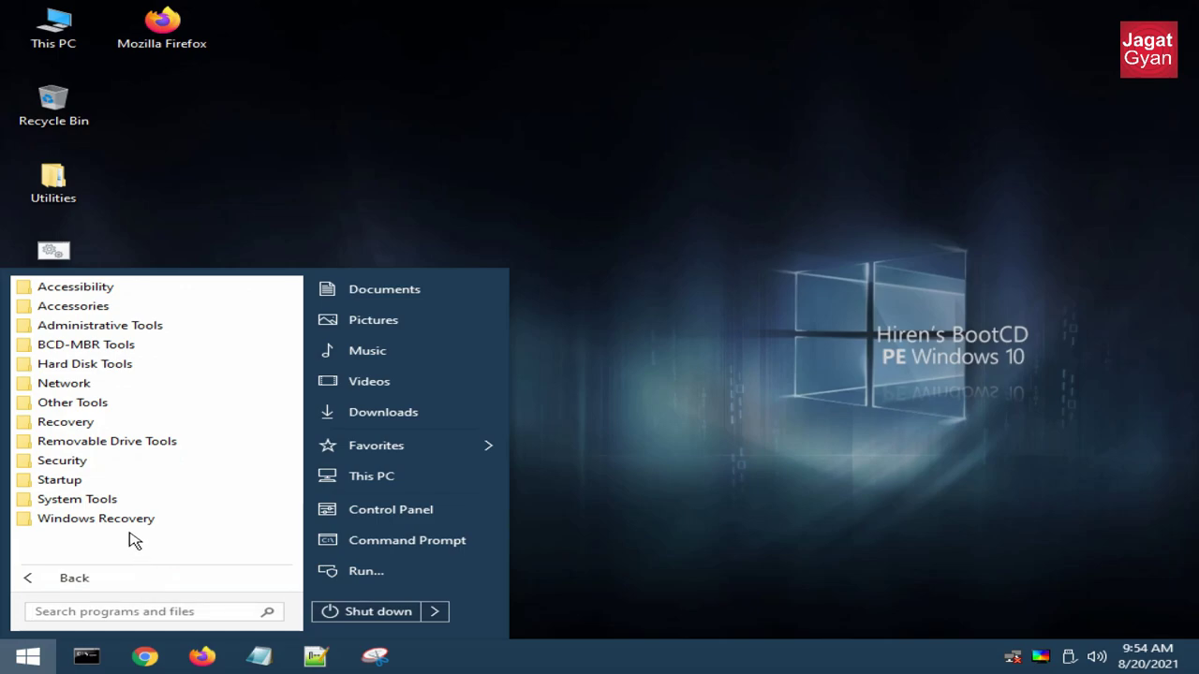
- Launch Lazesoft Data Recovery from the Data Recovery group of Hard Disk Tools
left_click(56, 368)
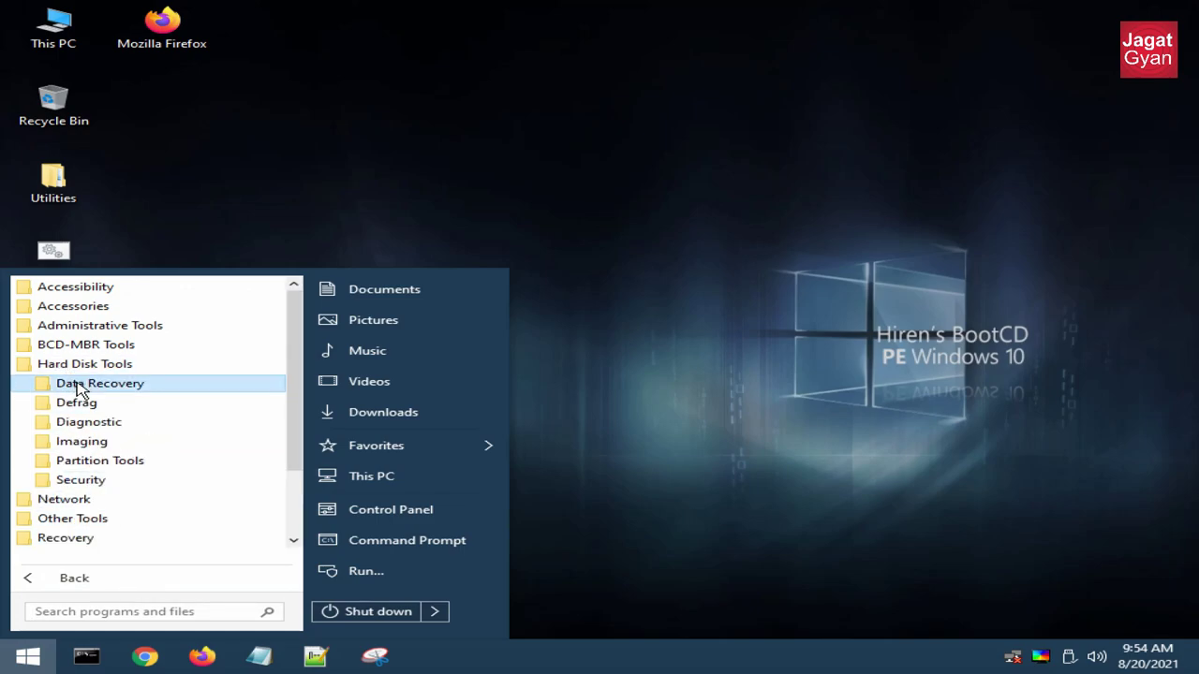
left_click(84, 386)
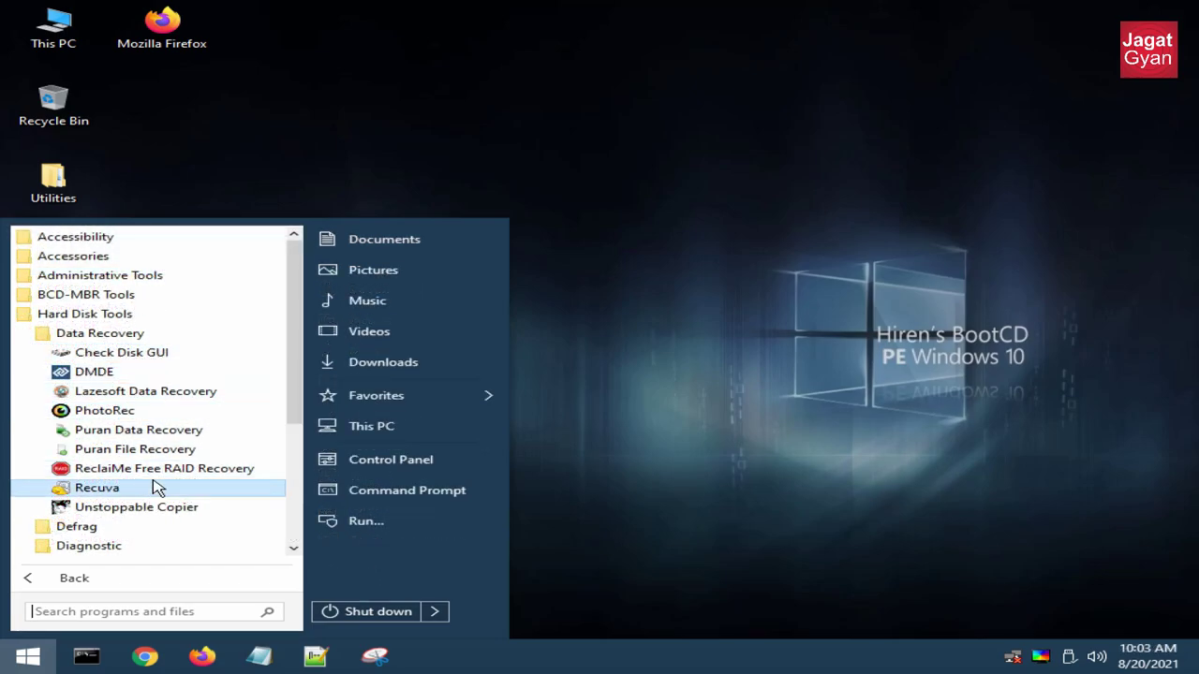
left_click(168, 392)
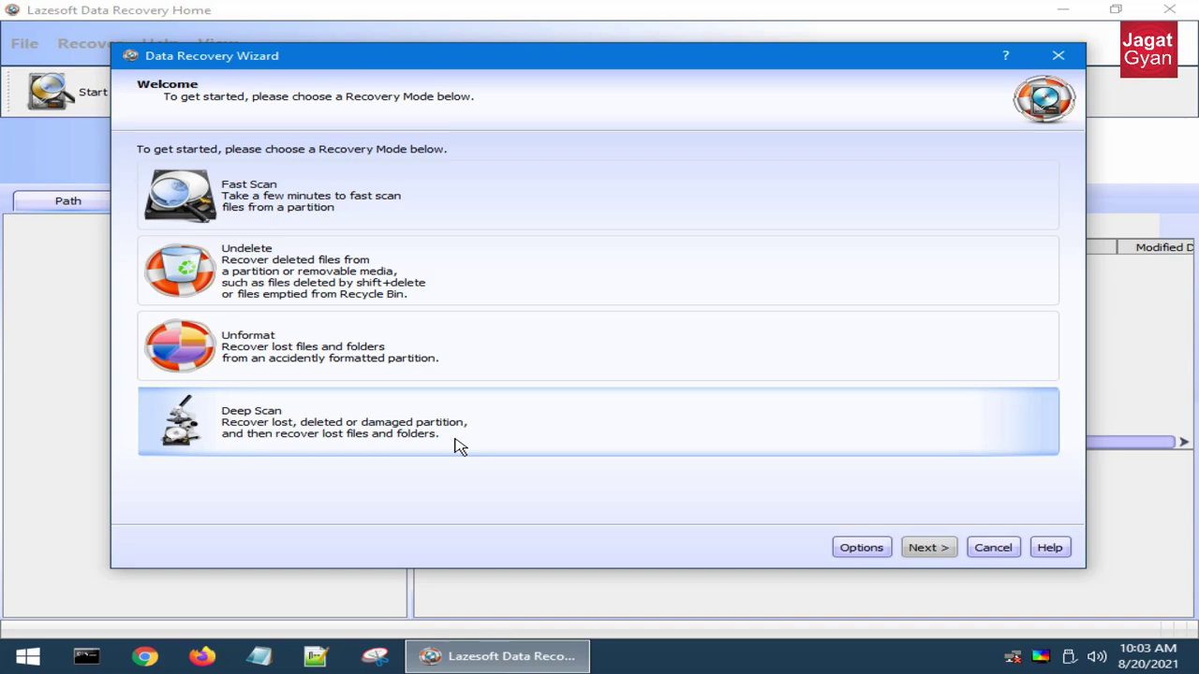
- Run a Fast Scan on Backup Disk (E:) and dismiss the completion message
left_click(416, 202)
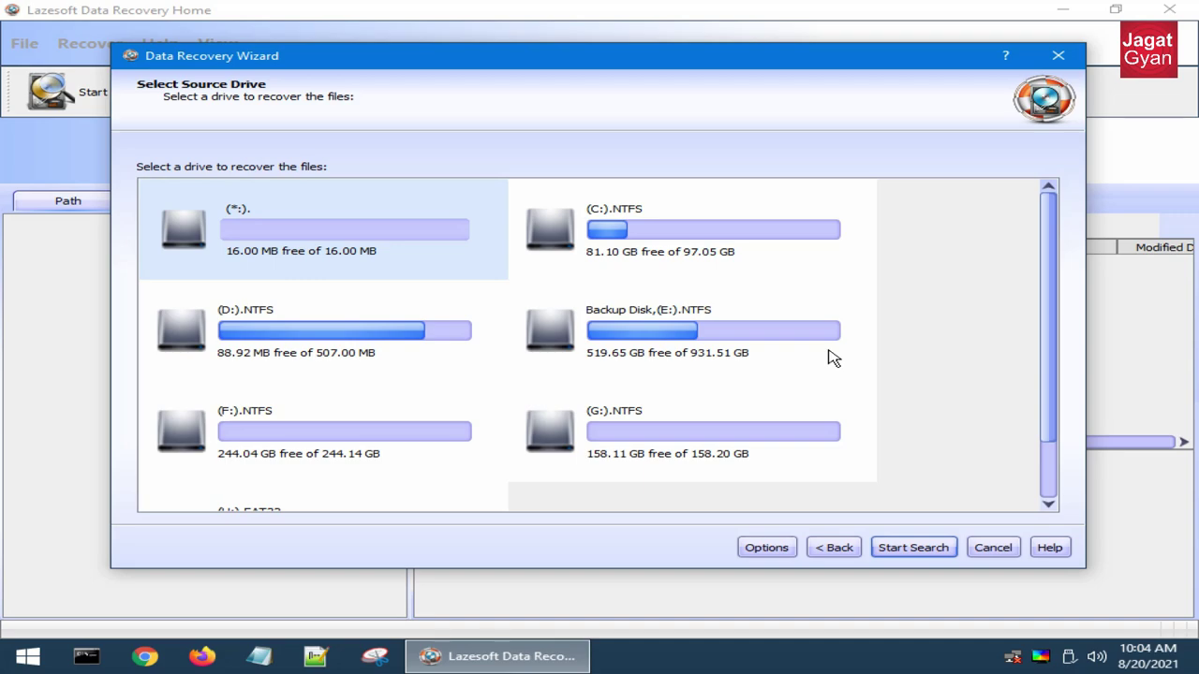
left_click(635, 324)
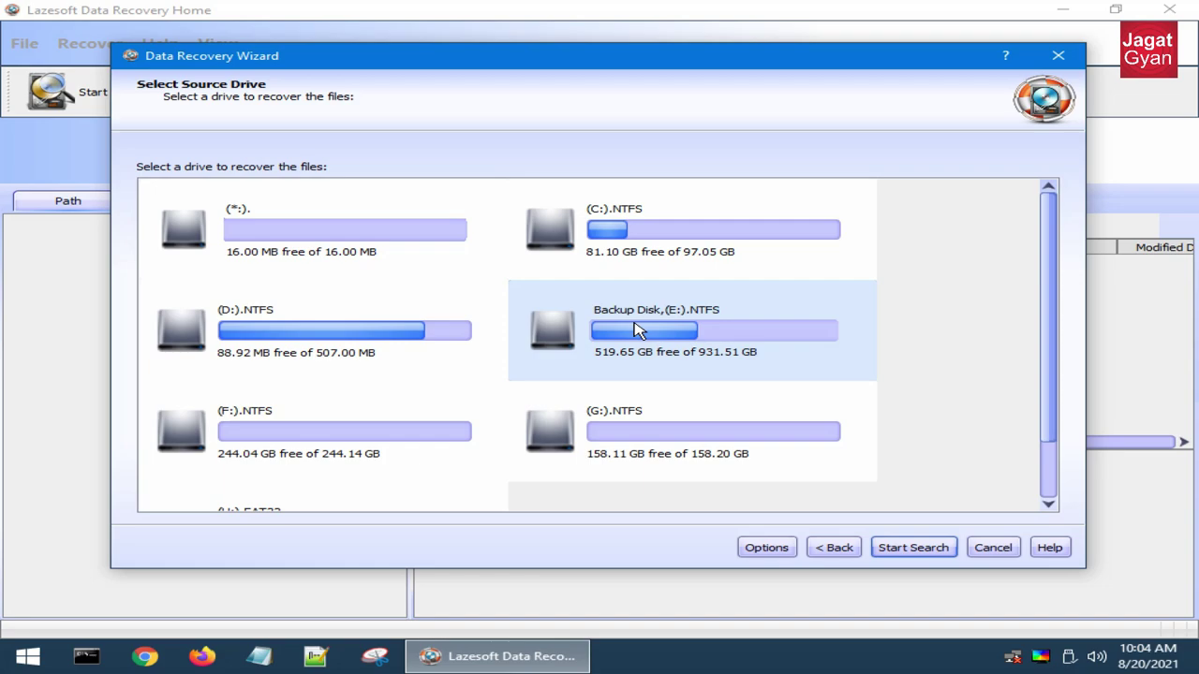
left_click(941, 551)
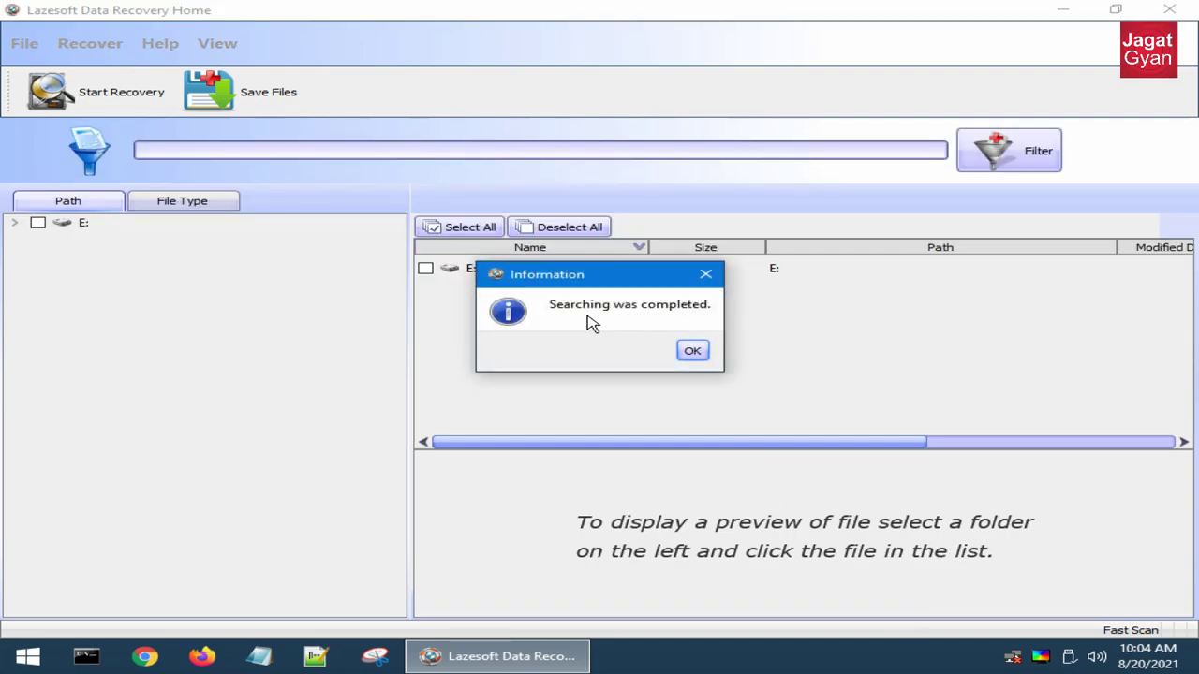
left_click(691, 348)
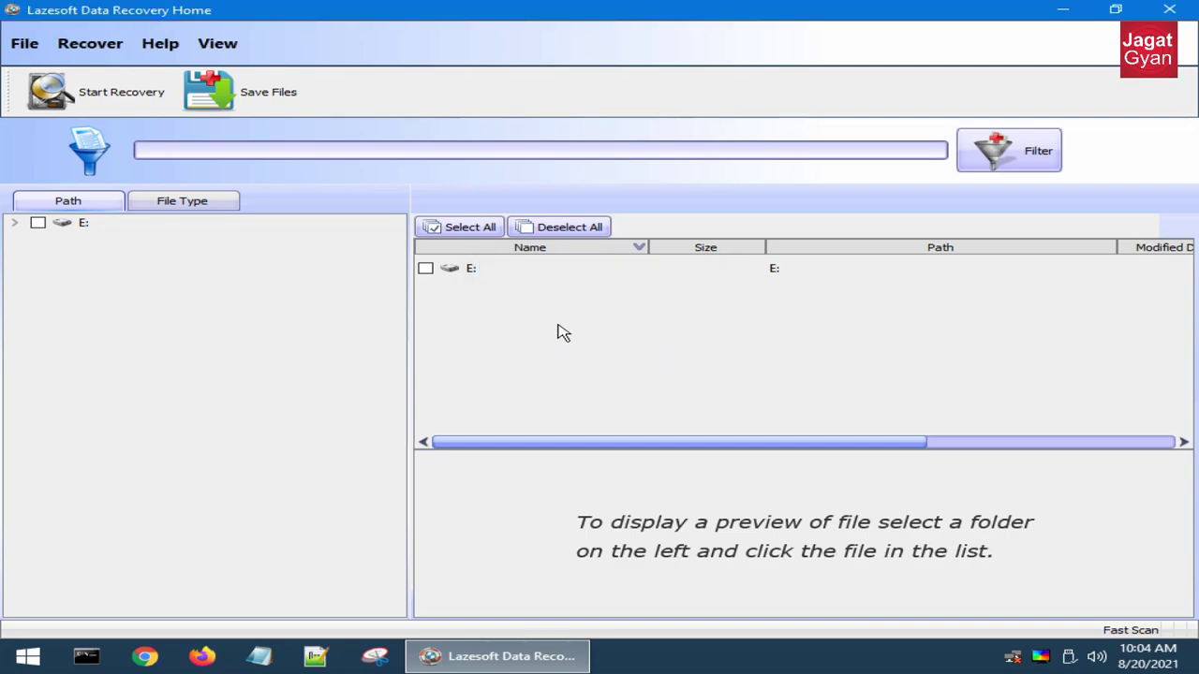
- Open the scan results for drive E: and look through the list of found files
double_click(473, 271)
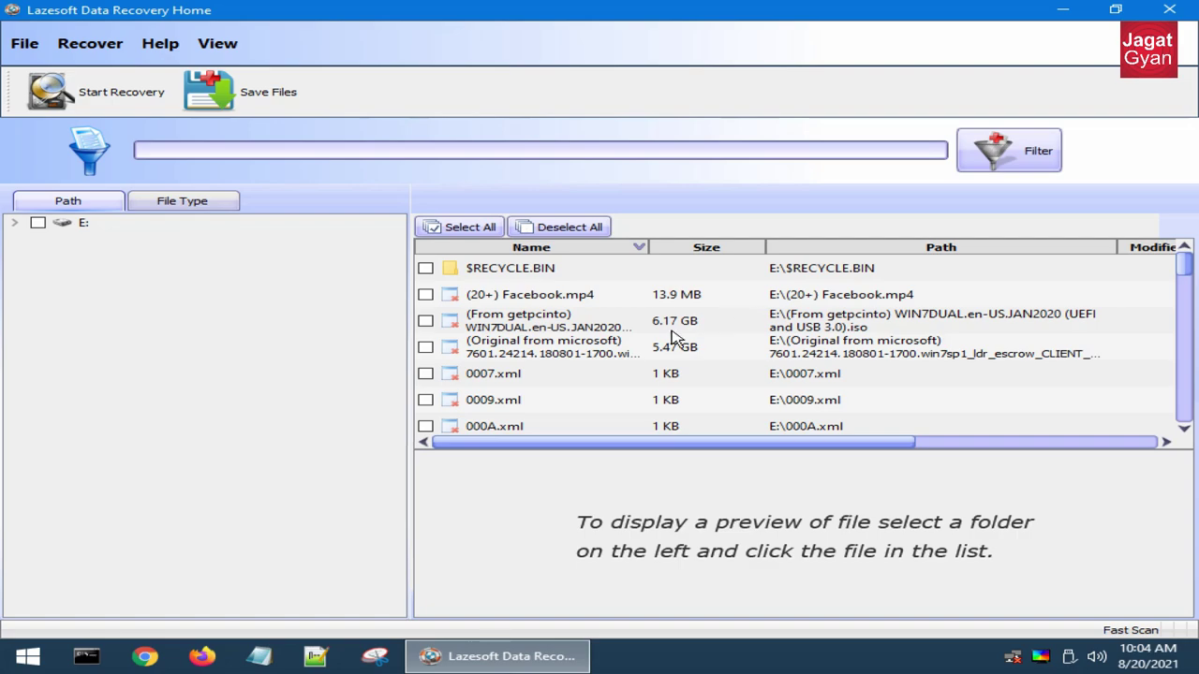
left_click(527, 323)
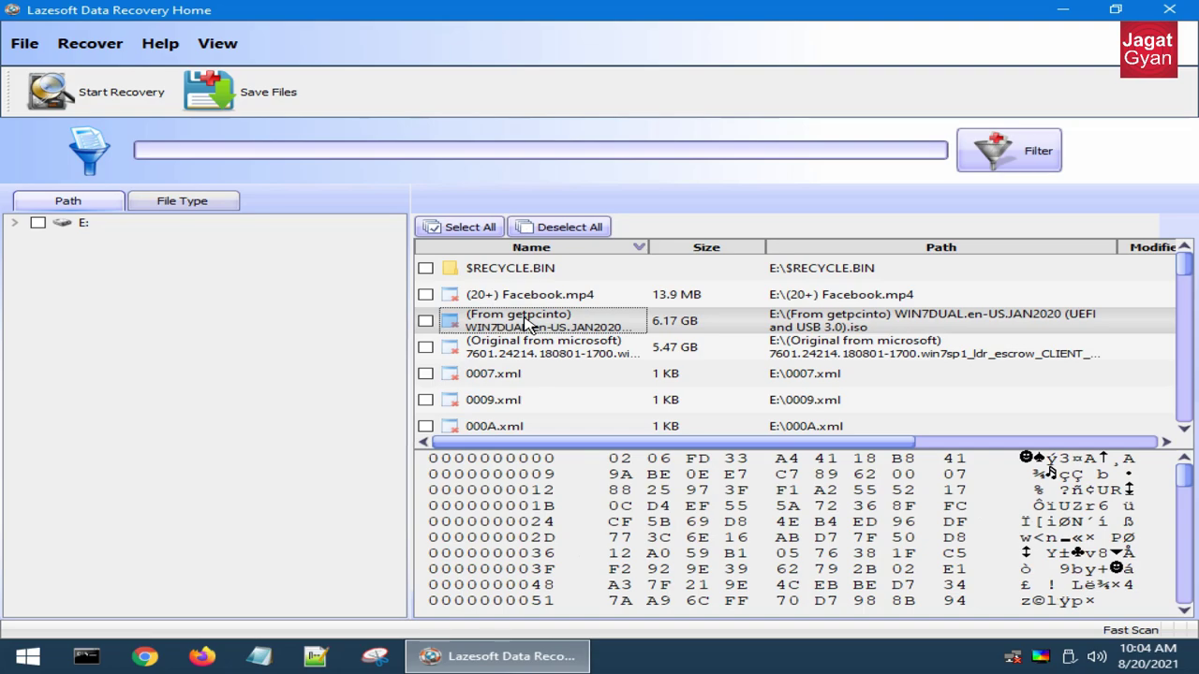
left_click(534, 346)
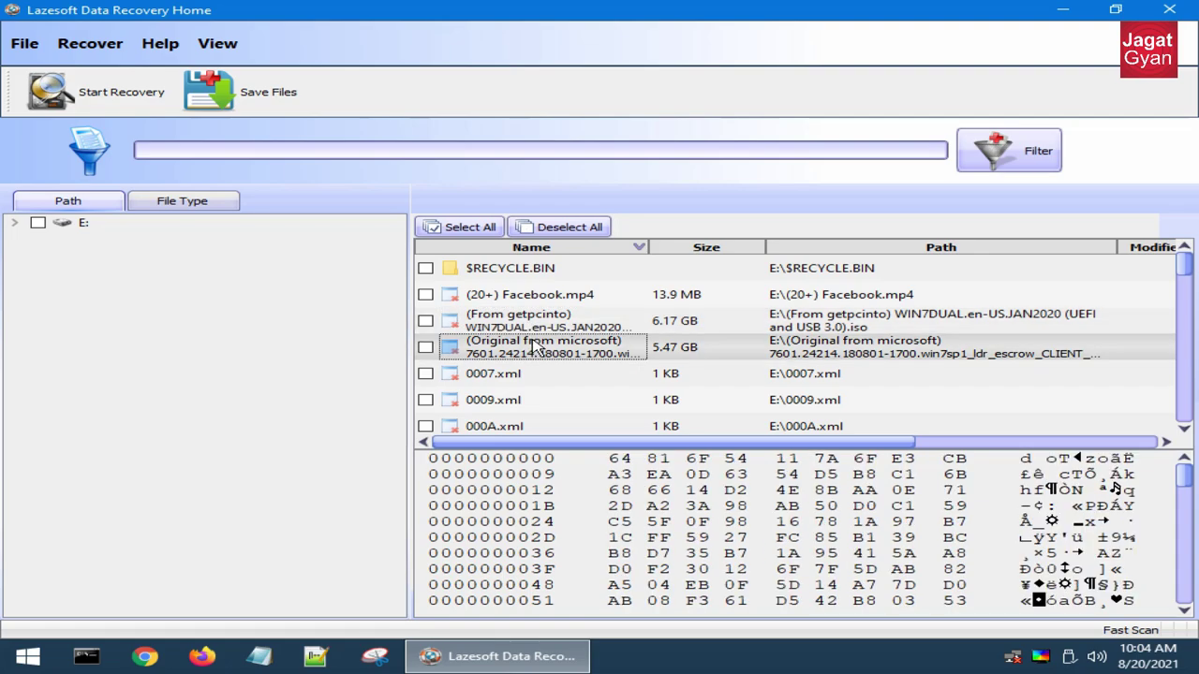
key("Down")
key("Down")
key("Down")
key("Down")
key("Down")
key("Down")
key("Down")
key("Down")
key("Down")
key("Down")
key("Down")
key("Down")
key("Down")
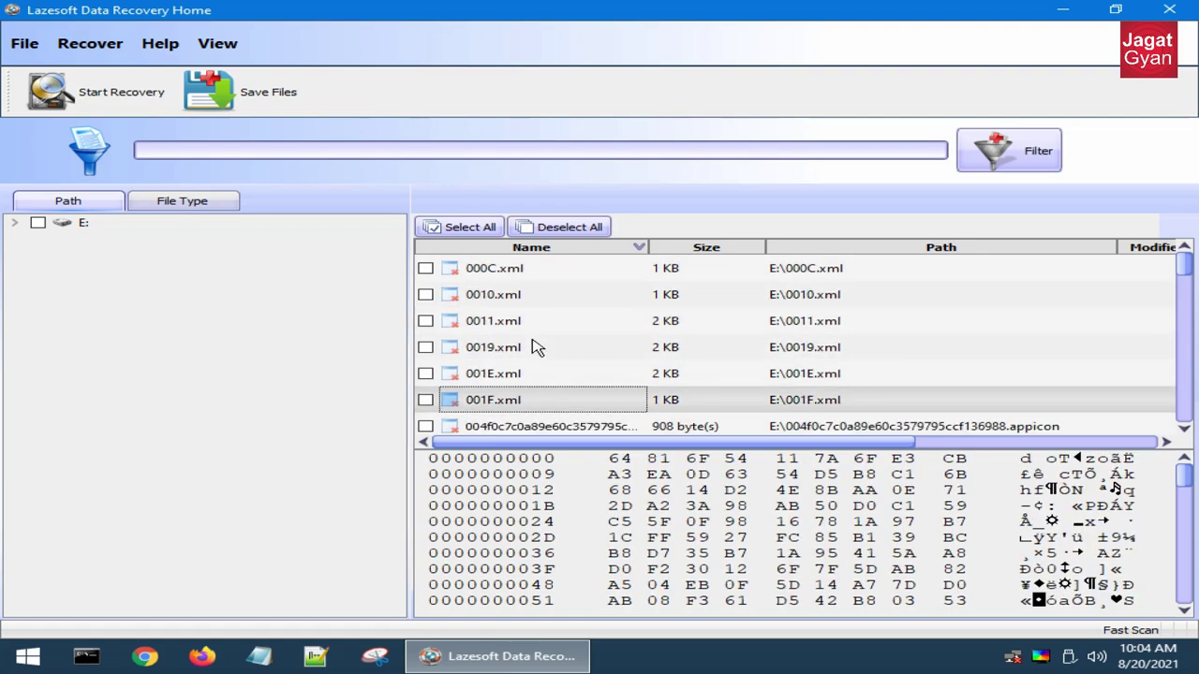
key("Down")
key("Down")
key("Down")
key("Down")
key("Down")
key("Down")
key("Down")
key("Down")
key("Down")
key("Down")
key("Down")
key("Down")
key("Down")
key("Down")
key("Down")
key("Down")
key("Down")
key("Down")
key("Down")
key("Down")
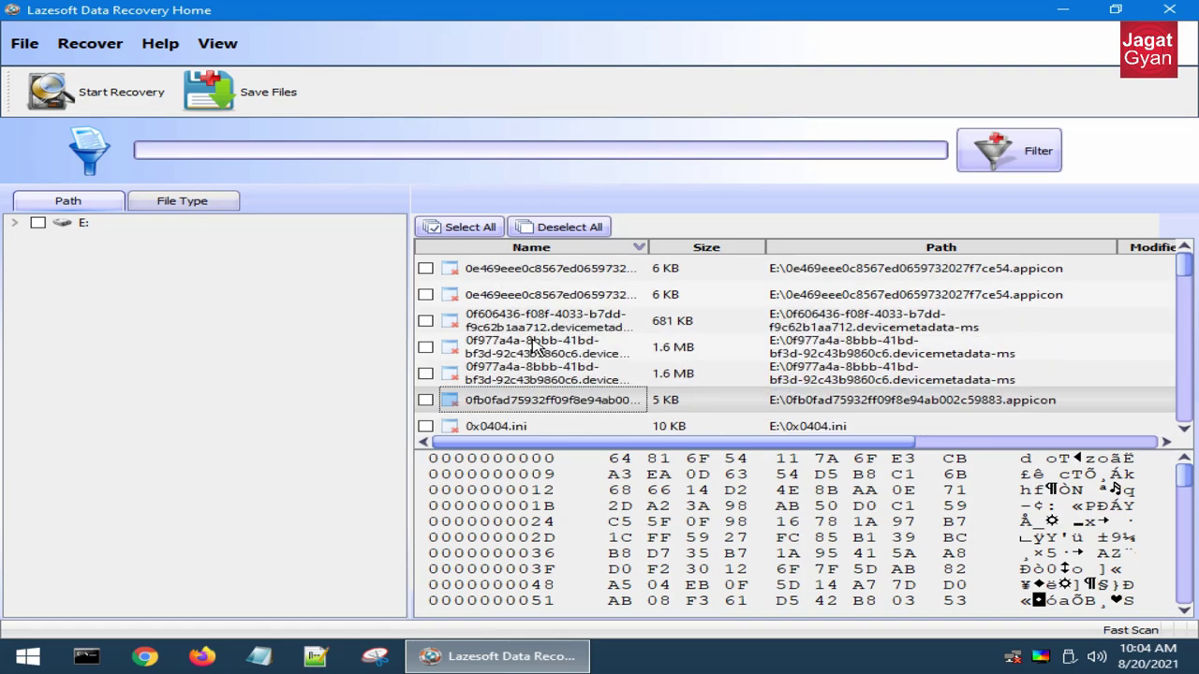
key("Down")
key("Down")
key("Down")
key("Down")
key("Down")
key("Down")
key("Down")
key("Down")
key("Down")
key("Down")
key("Down")
key("Down")
key("Down")
key("Down")
key("Down")
key("Down")
key("Down")
key("Down")
key("Down")
key("Down")
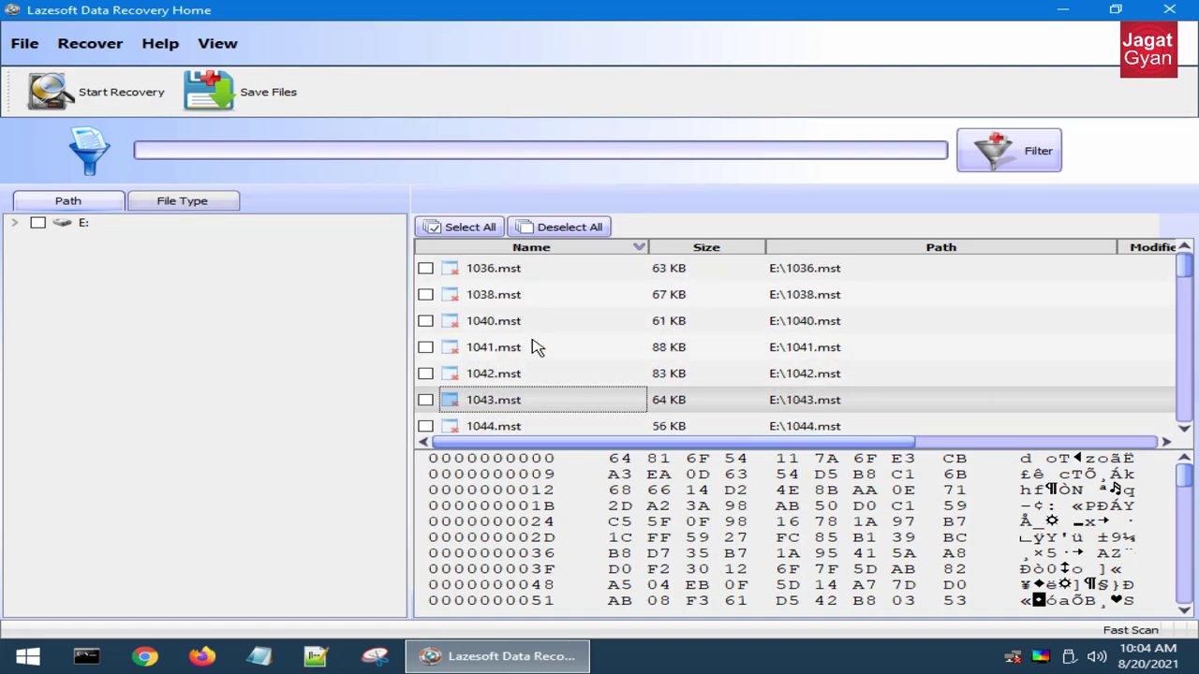
key("Down")
key("Down")
key("Down")
key("Down")
key("Down")
key("Down")
key("Down")
key("Down")
key("Down")
key("Down")
key("Down")
key("Down")
key("Down")
key("Down")
key("Down")
key("Down")
key("Down")
key("Down")
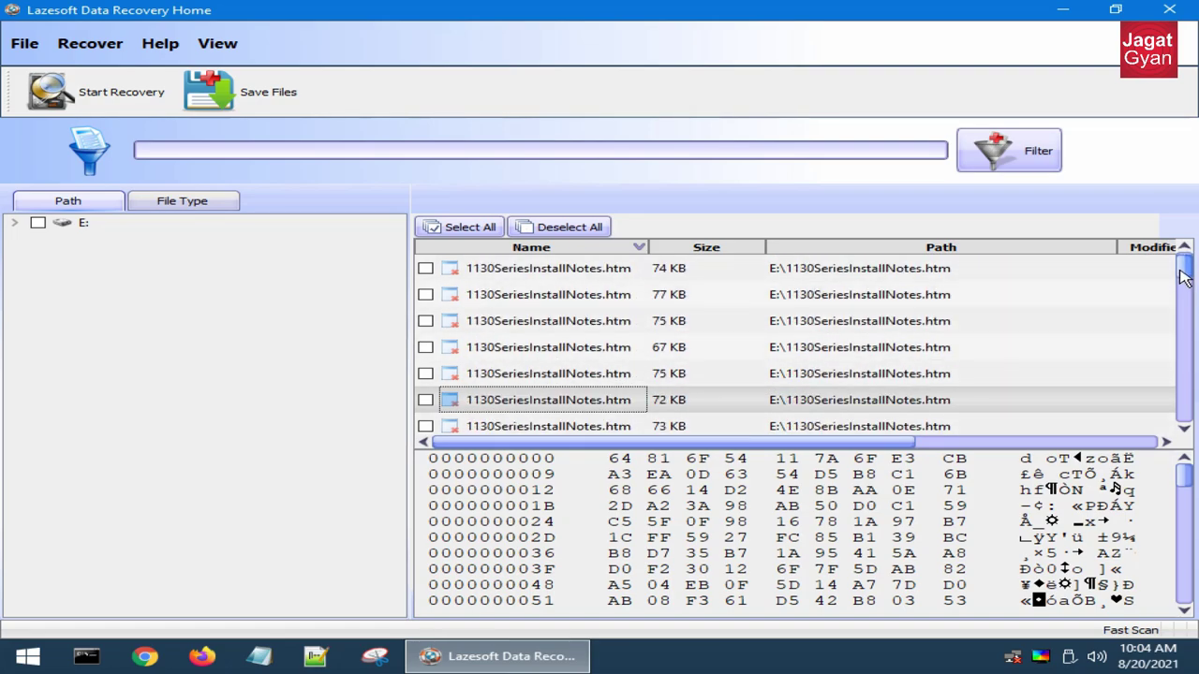
- Preview Hills-india-3840x2160.jpg, mark it for recovery and bring up the save destination choices
left_click_drag(1184, 267, 1188, 302)
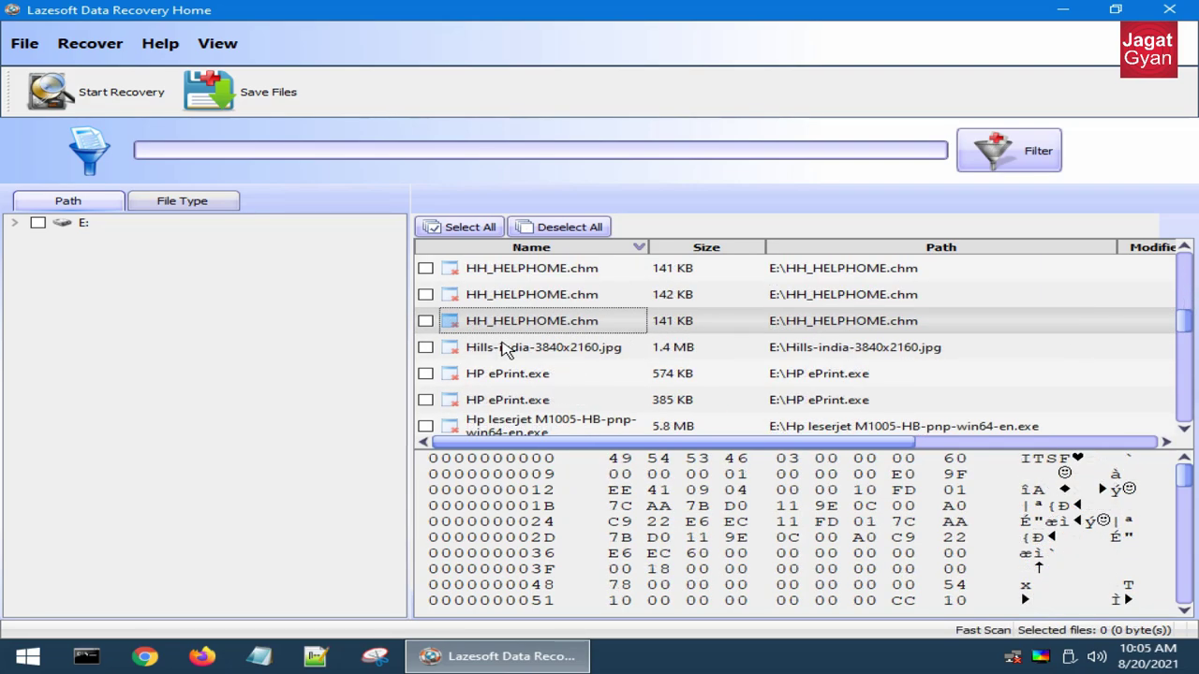
left_click(504, 348)
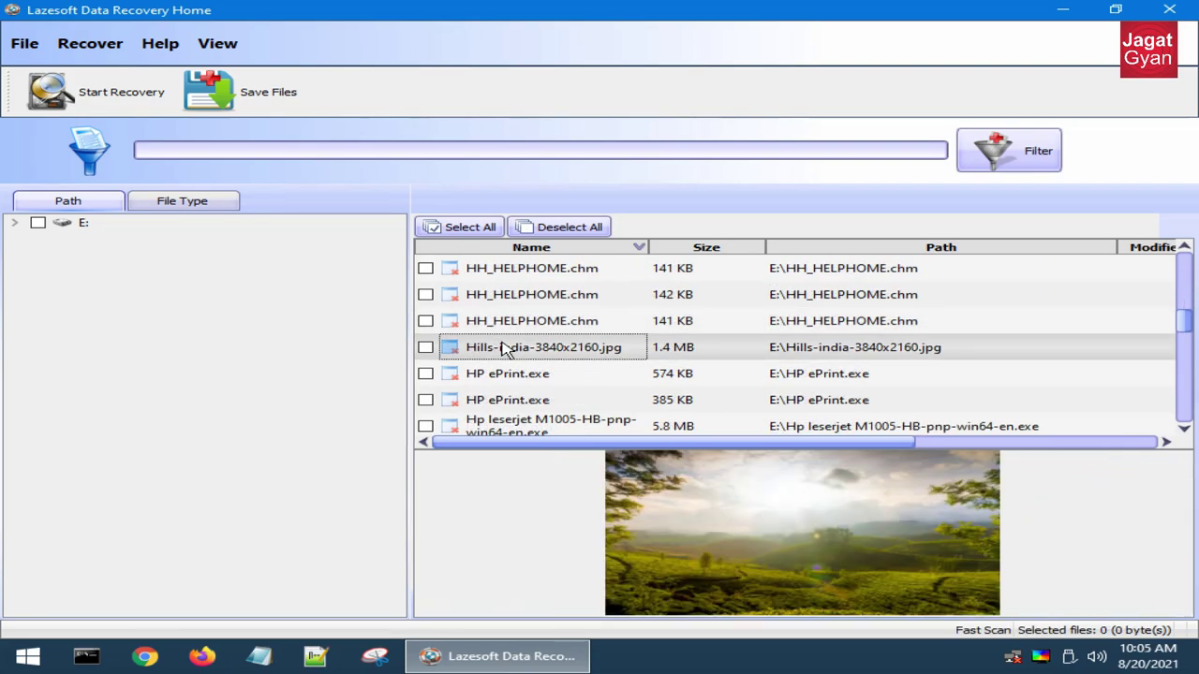
left_click(426, 348)
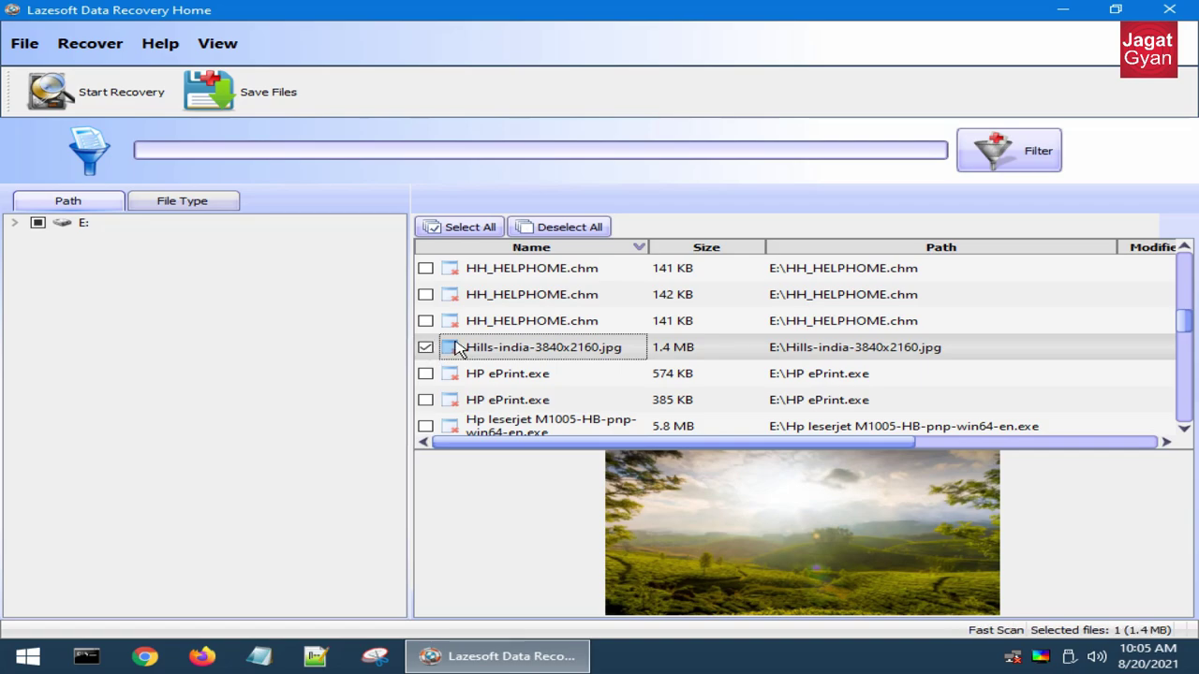
left_click(271, 86)
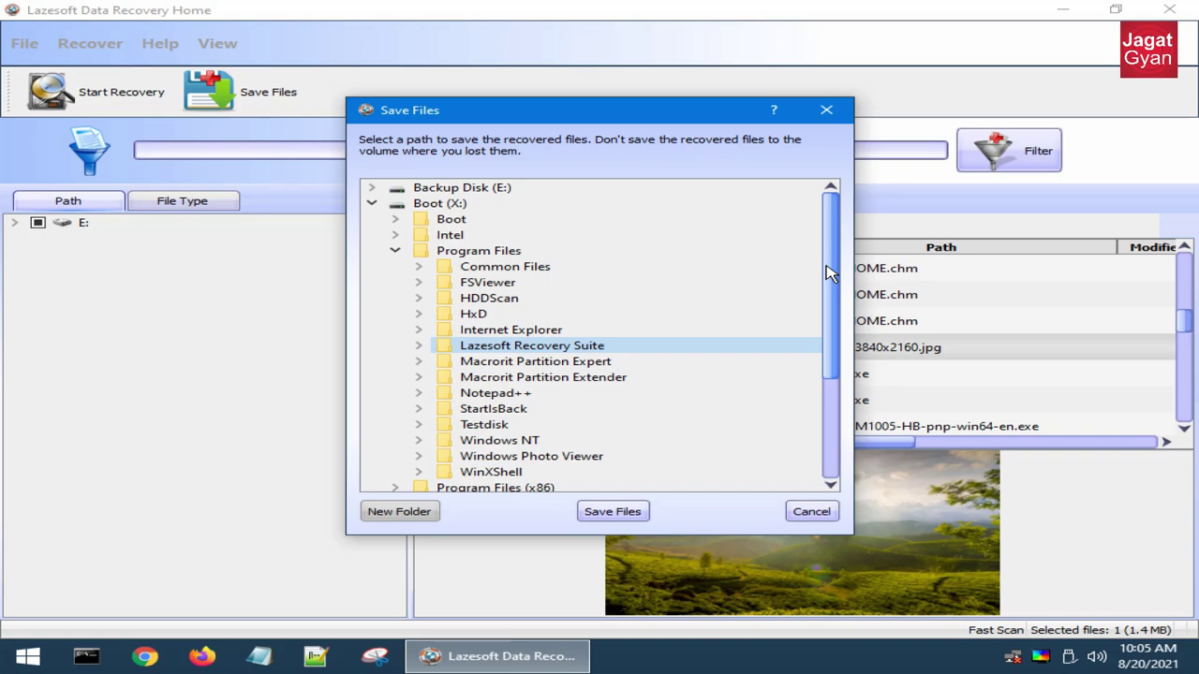
- Examine the available drives in File Explorer to find a destination other than Backup Disk (E:)
key("super+e")
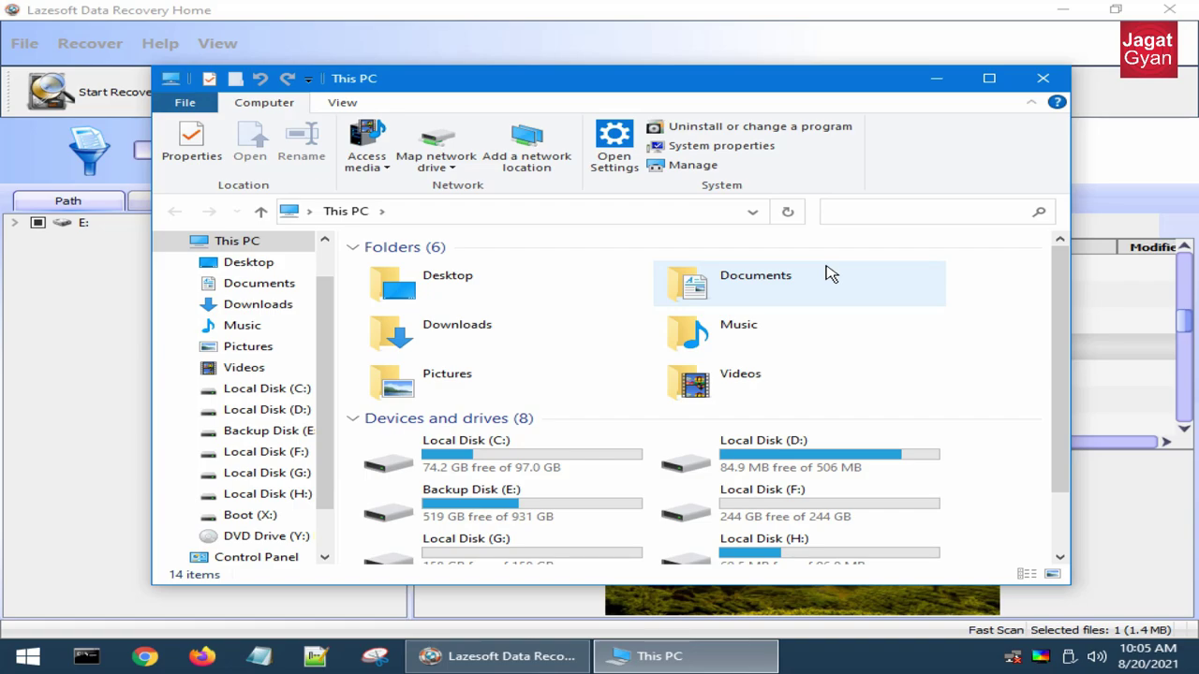
scroll(889, 516, "down", 1)
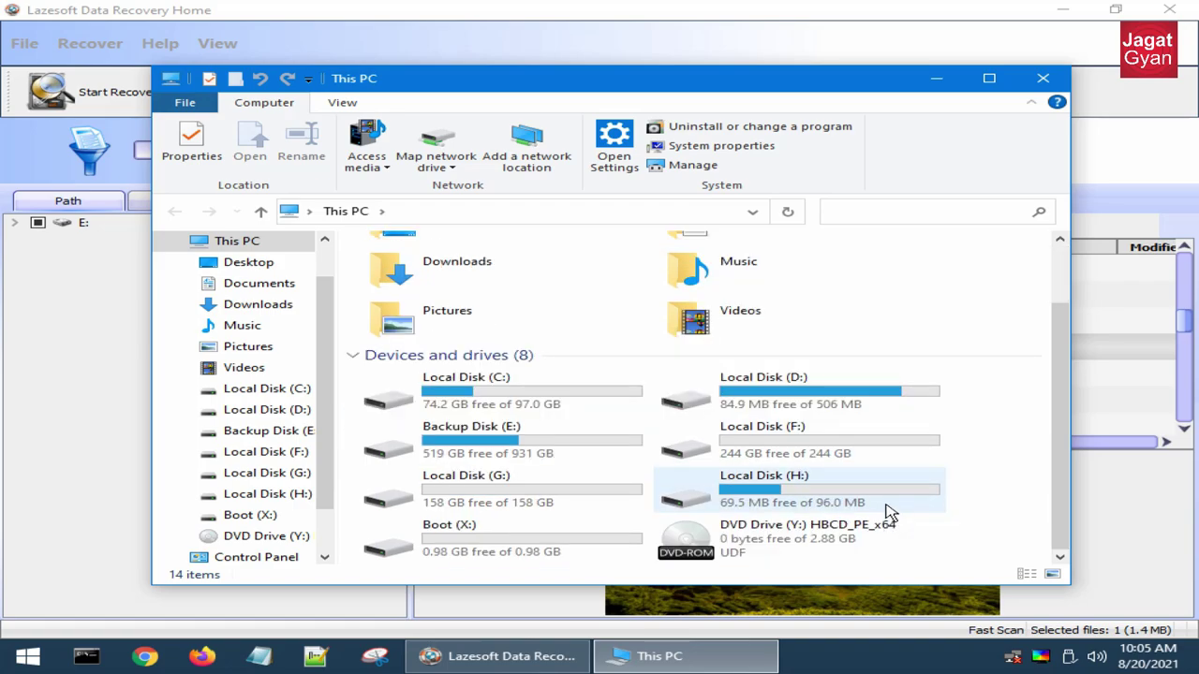
left_click(576, 457)
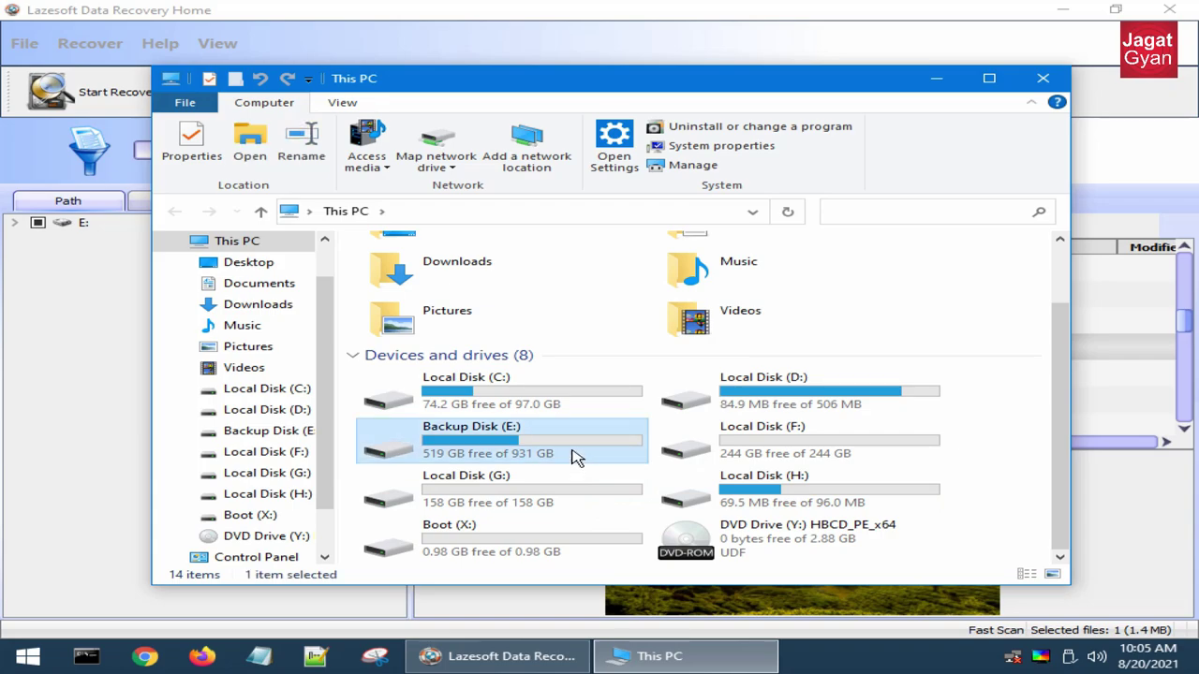
left_click(801, 453)
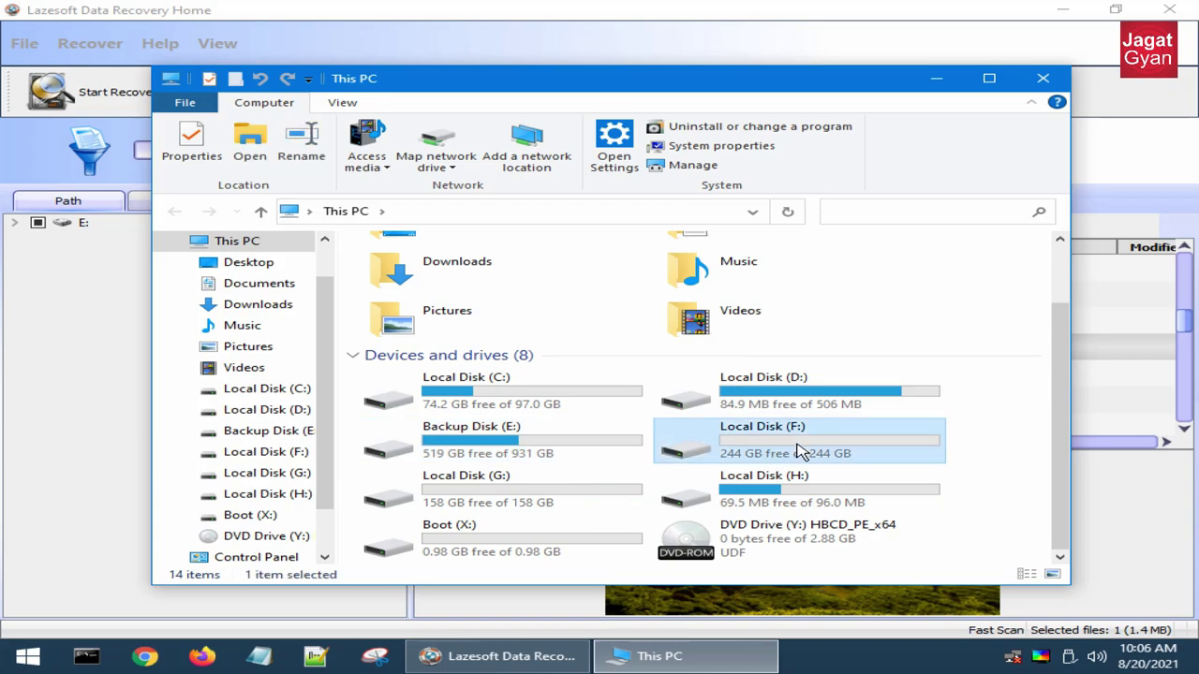
left_click(1047, 81)
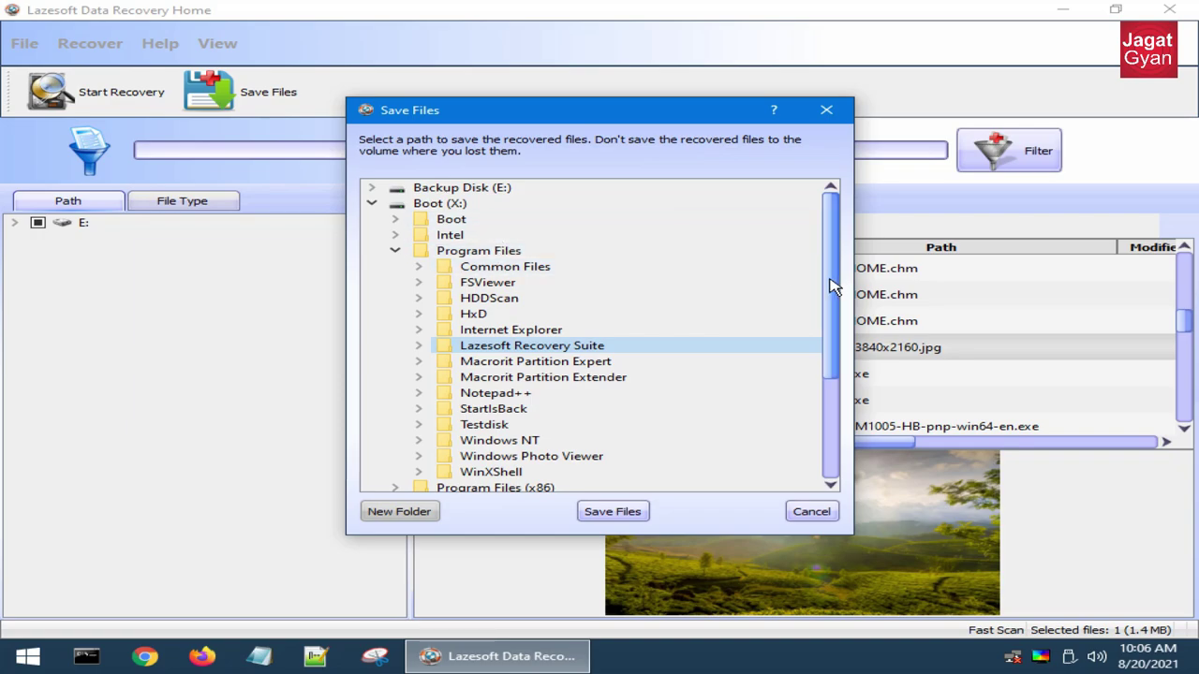
- Save the marked file to drive F: and exit the recovery report
scroll(825, 281, "down", 3)
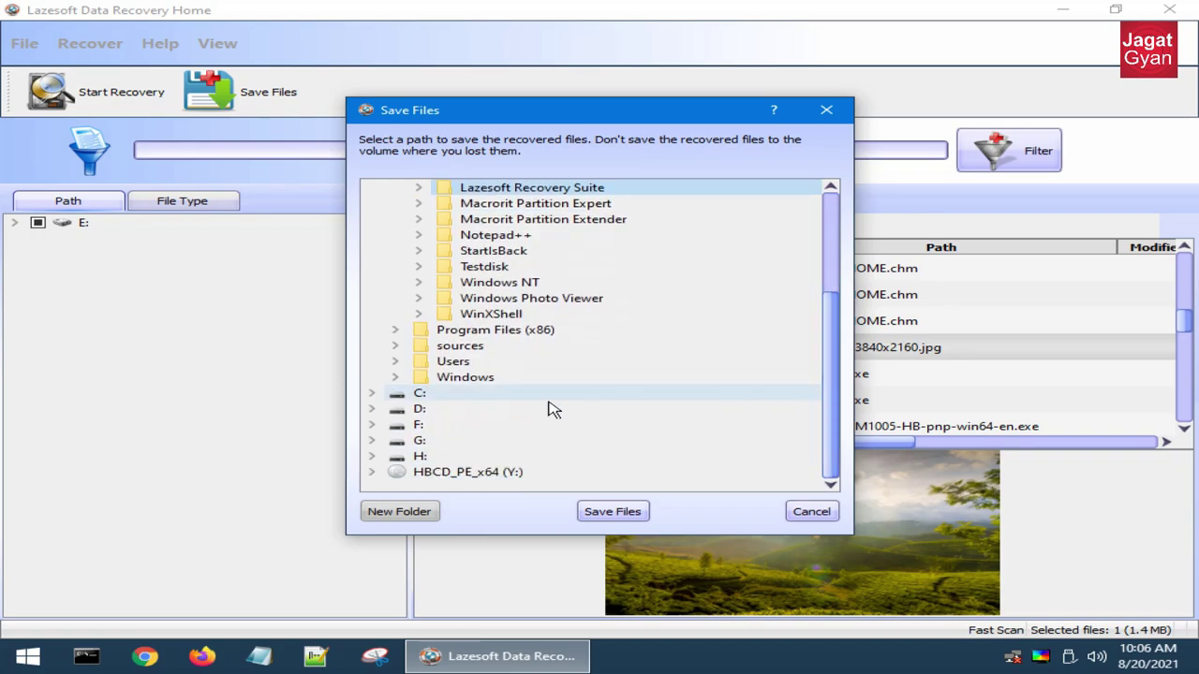
left_click(399, 424)
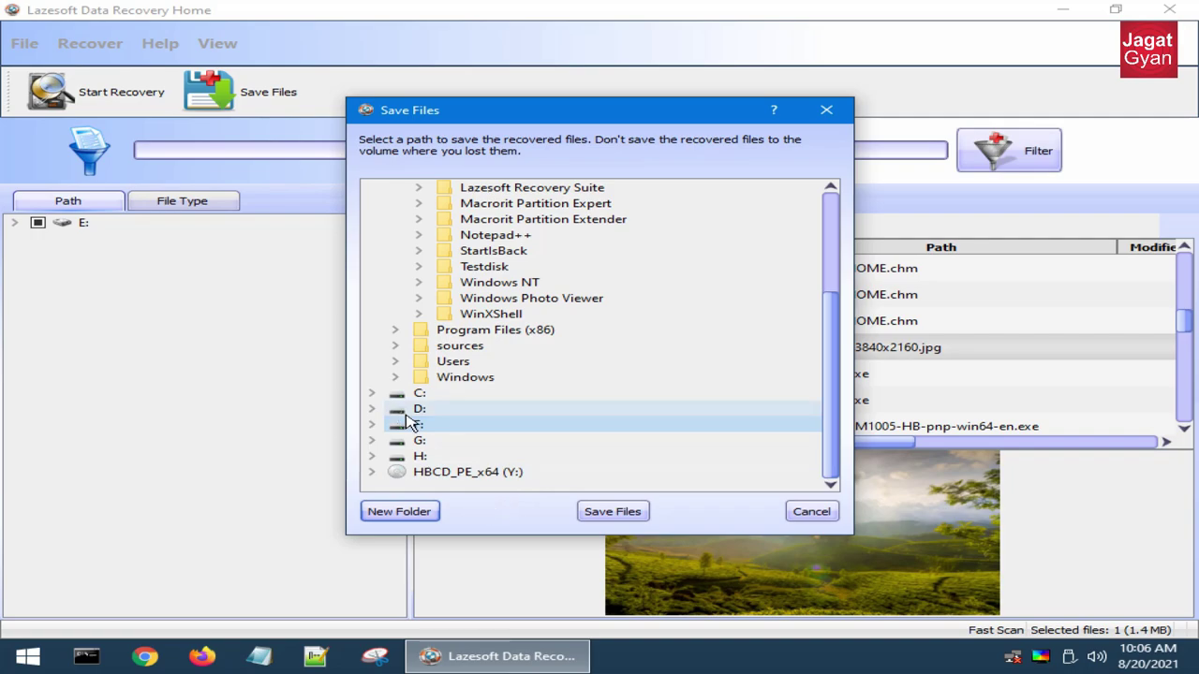
left_click(604, 511)
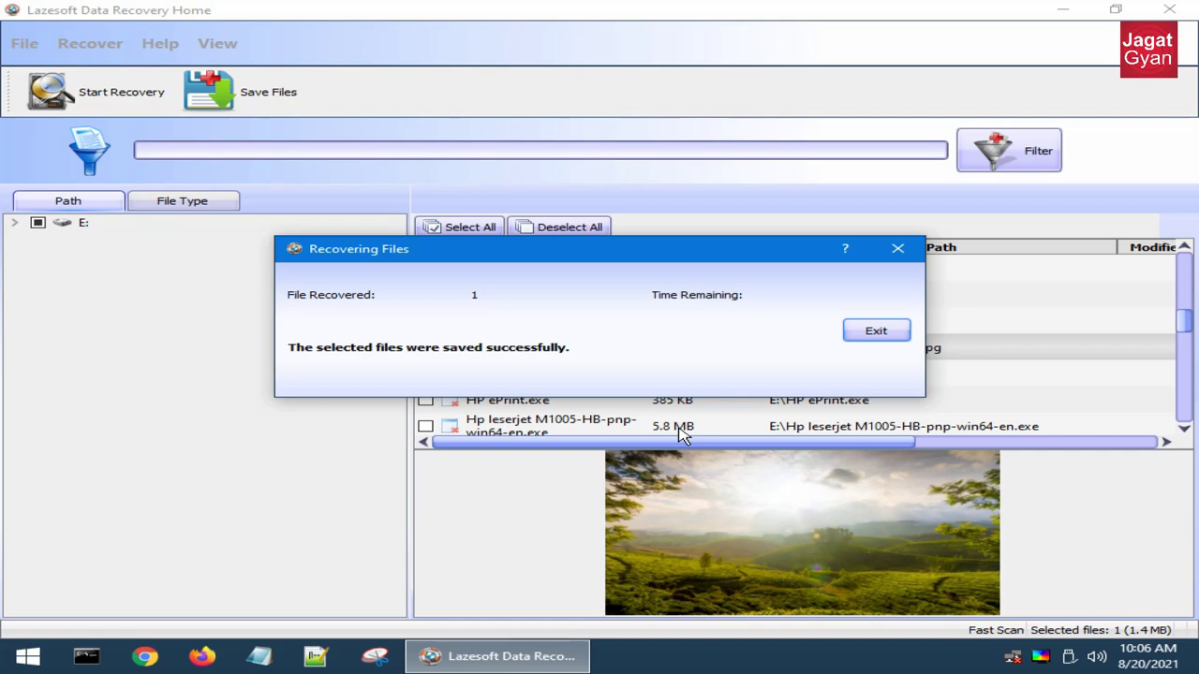
left_click(874, 332)
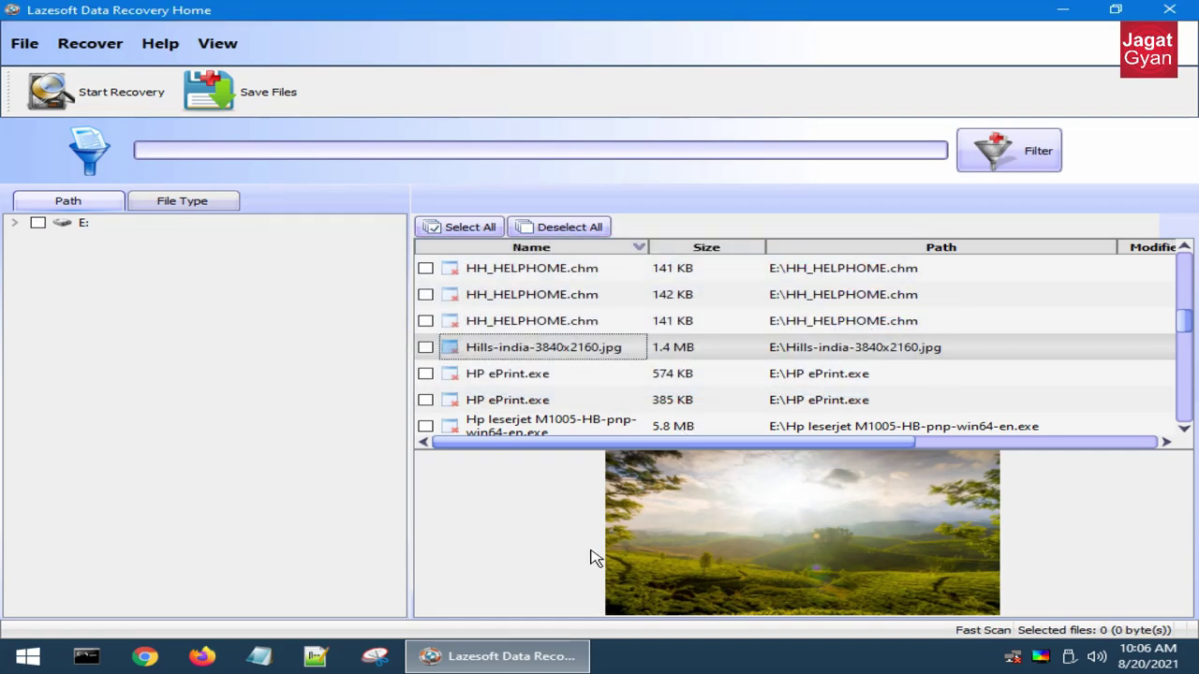
- Open the E folder inside RecoveredData_1 on Local Disk (F:) in File Explorer
key("super+e")
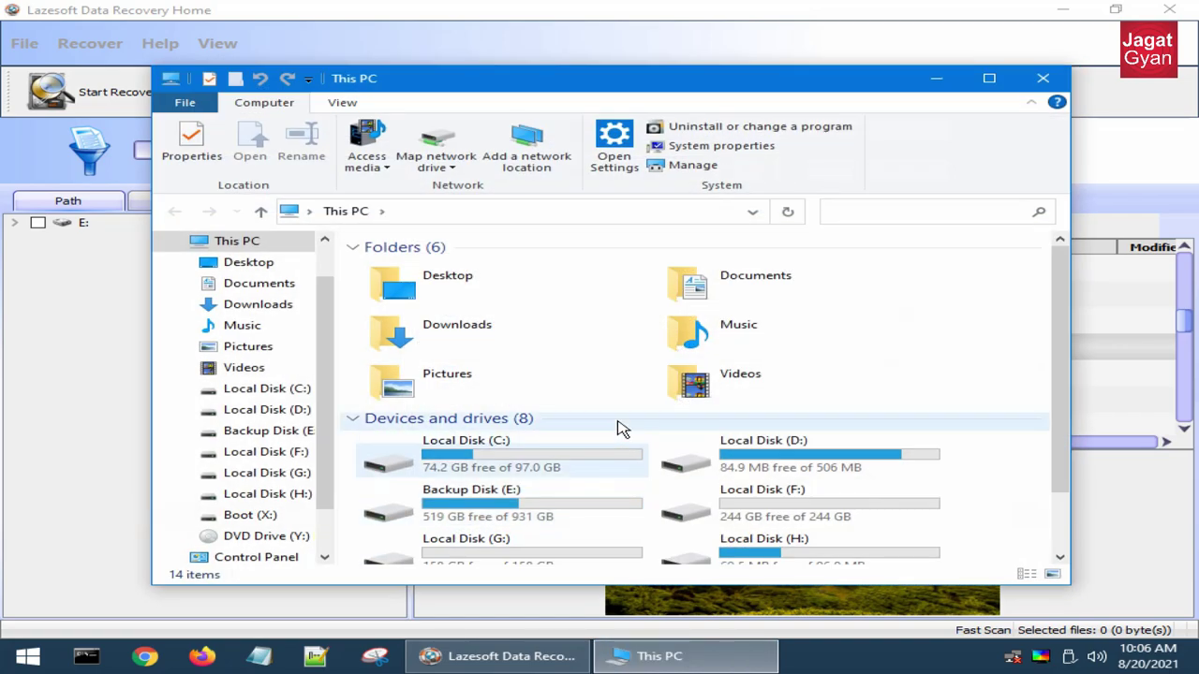
scroll(695, 471, "down", 2)
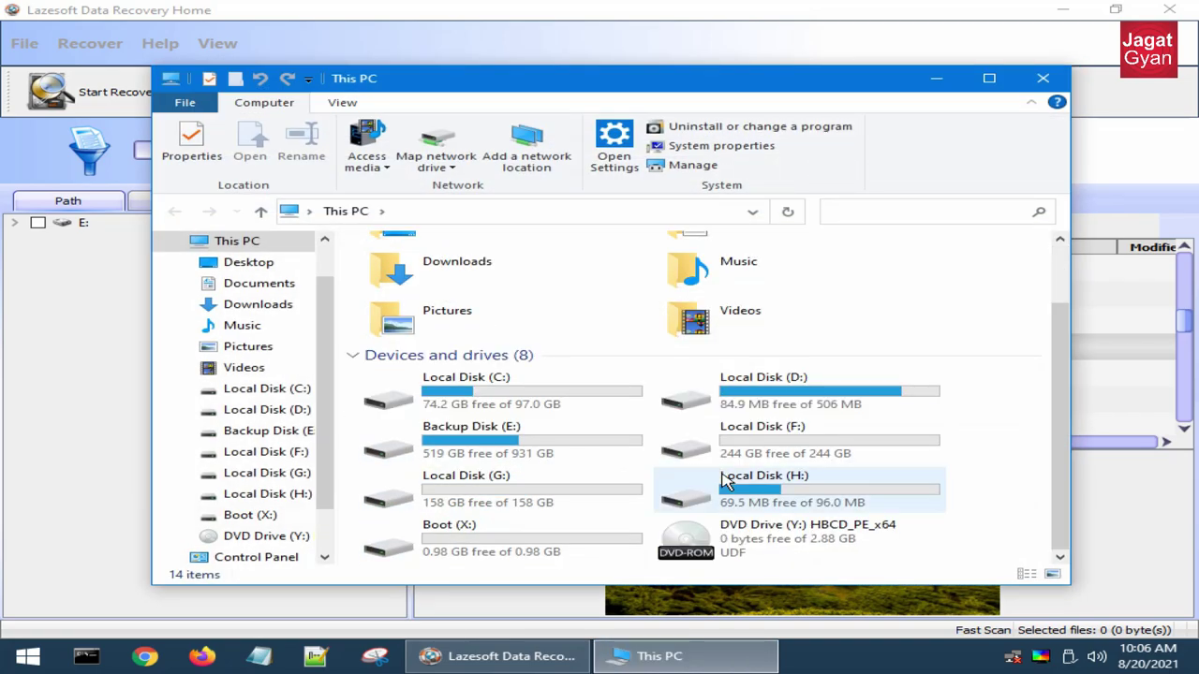
double_click(807, 456)
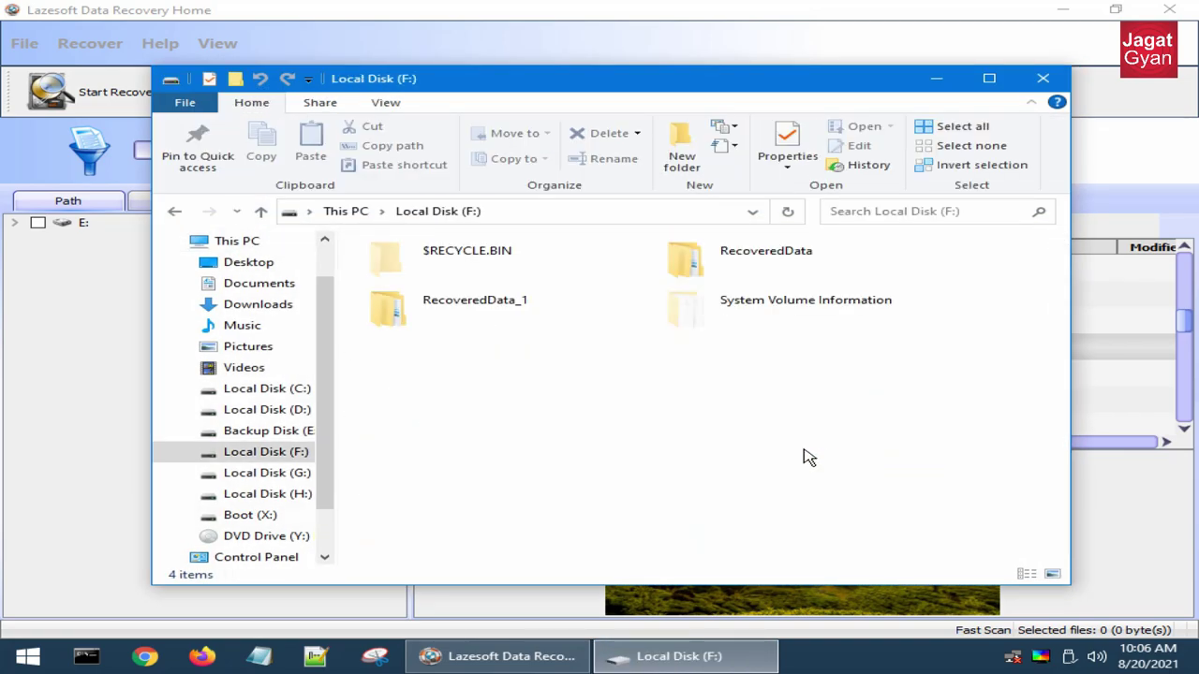
double_click(519, 322)
double_click(412, 273)
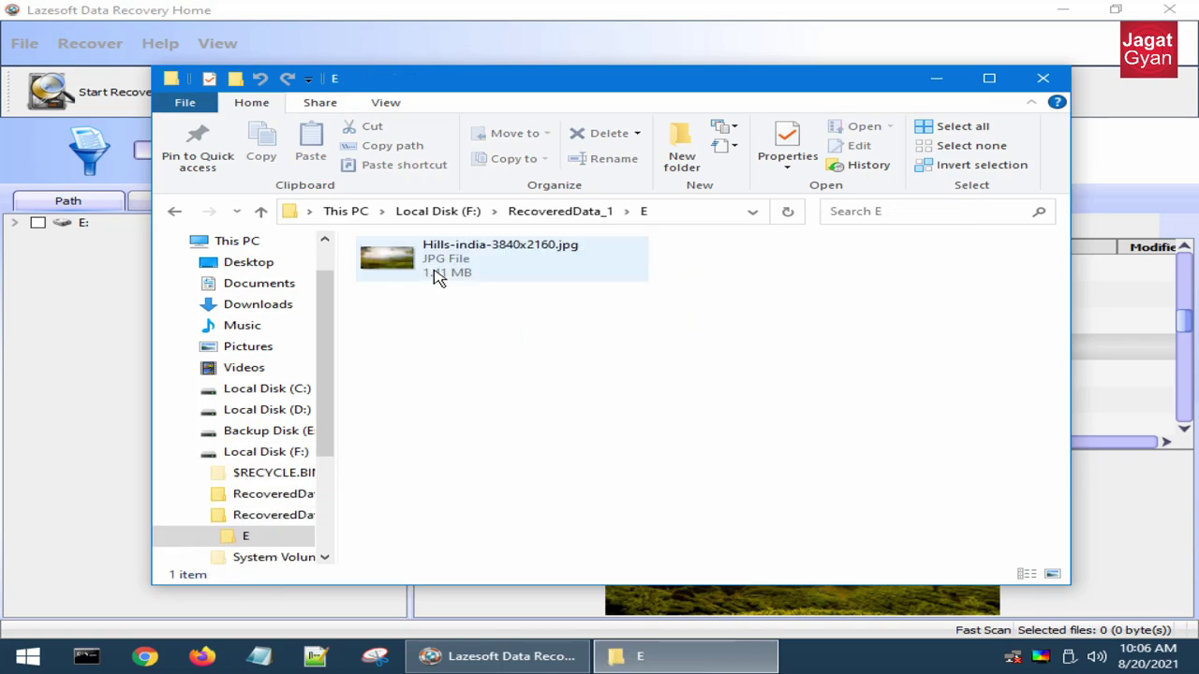
- Enlarge the thumbnail of Hills-india-3840x2160.jpg and view the picture in Windows Photo Viewer
left_click(444, 273)
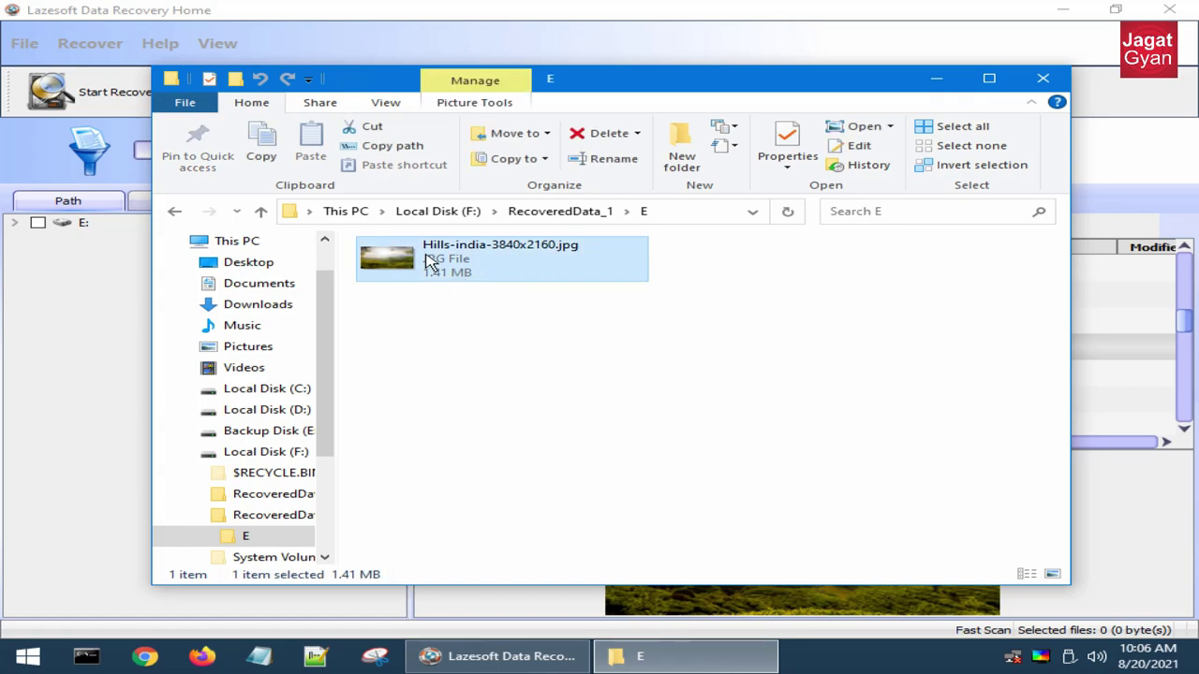
scroll(444, 272, "up", 2, "ctrl")
scroll(446, 281, "up", 2, "ctrl")
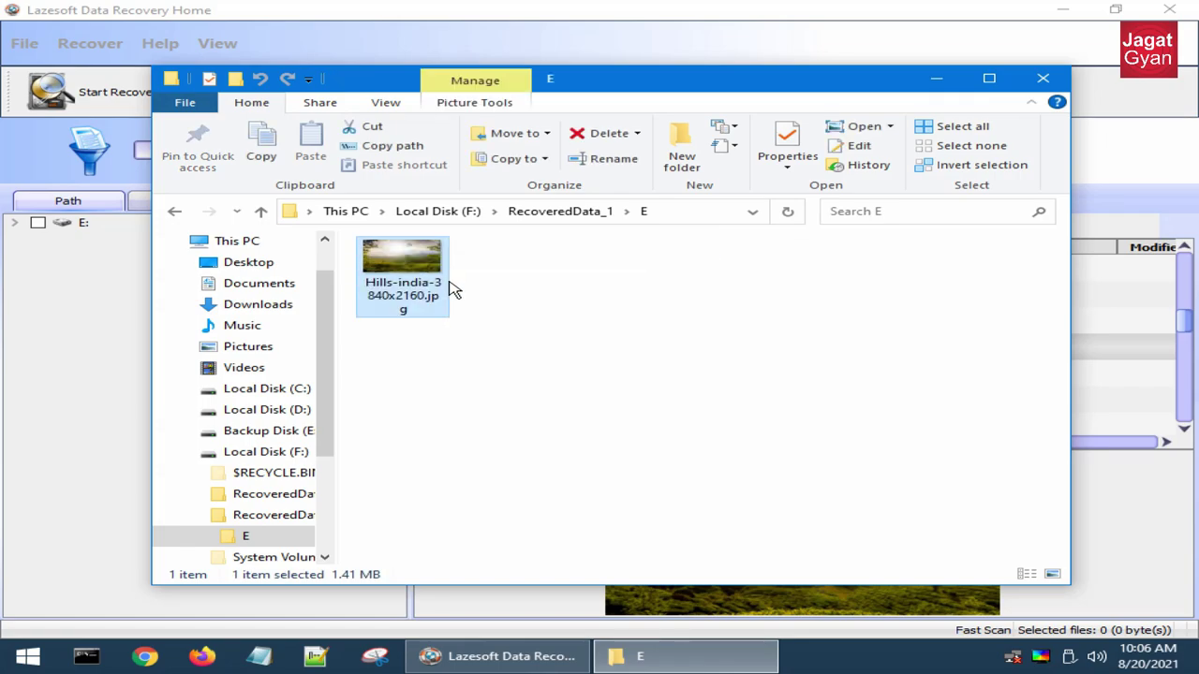
double_click(450, 288)
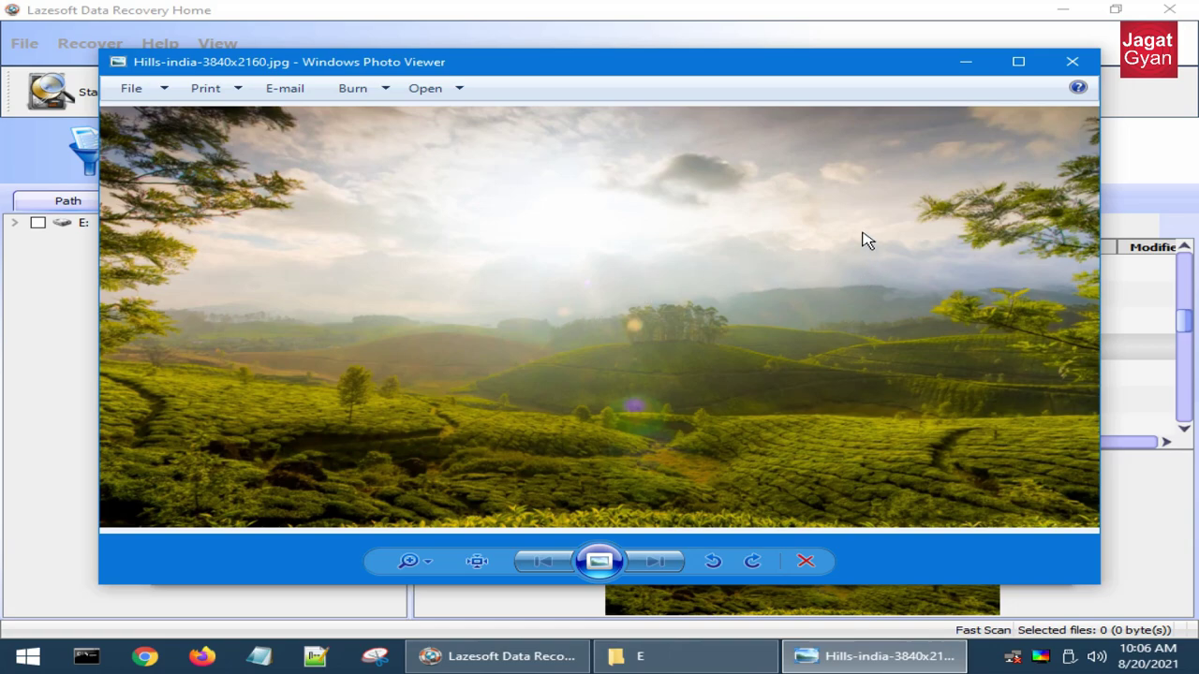
left_click(1073, 62)
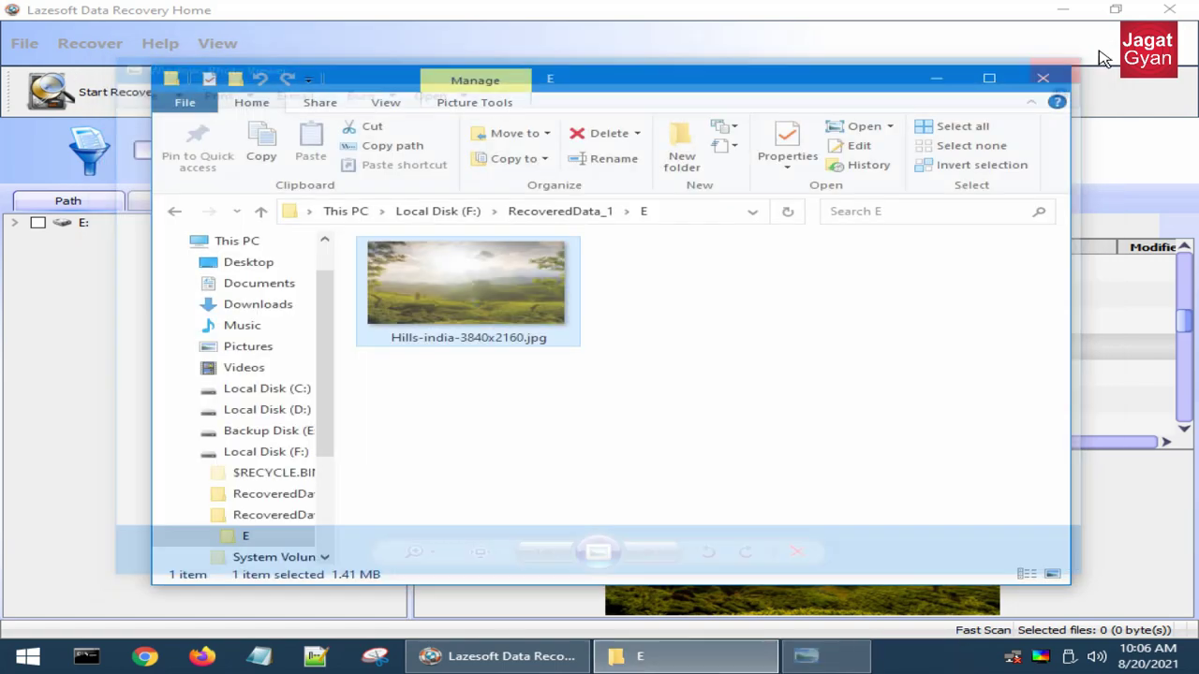
- Close File Explorer and Lazesoft Data Recovery, discarding the current scan results
left_click(1042, 78)
left_click(1169, 10)
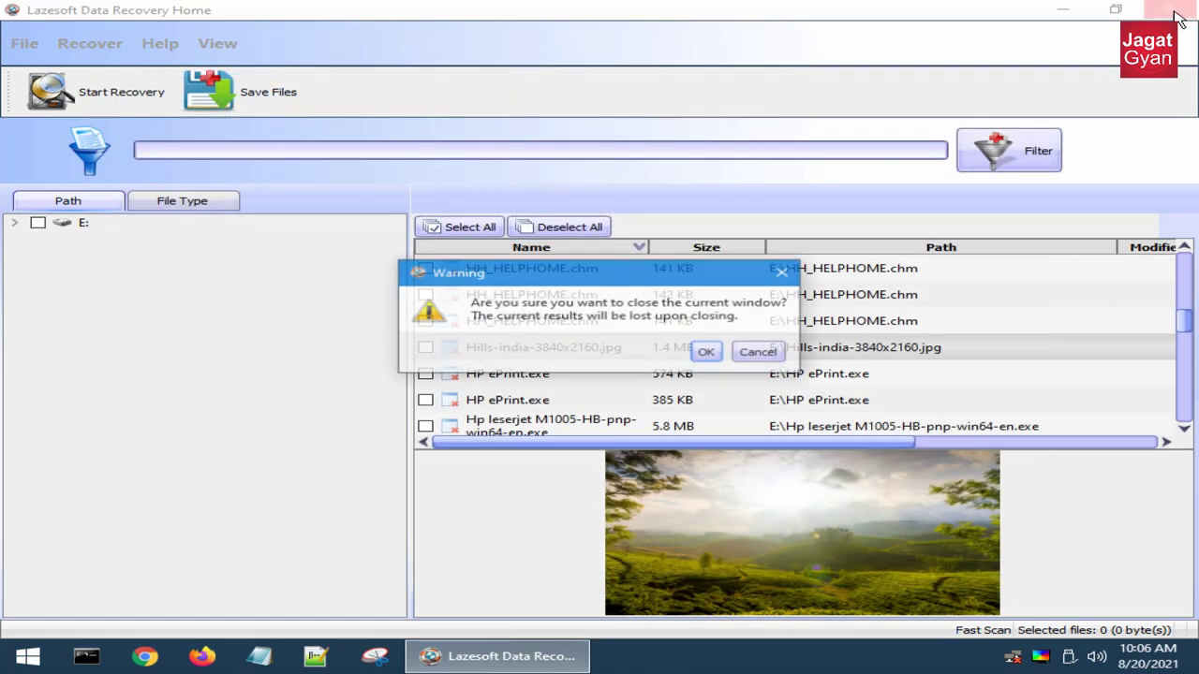
left_click(708, 352)
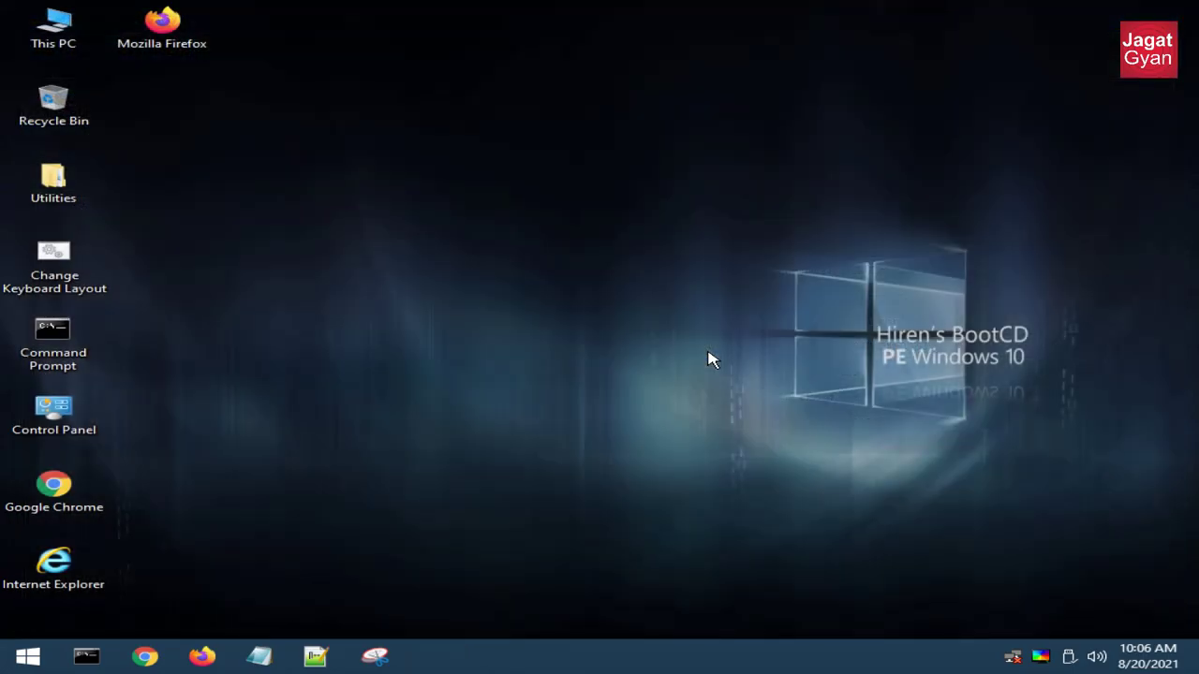
- Open the list of Data Recovery programs under Hard Disk Tools
left_click(3, 665)
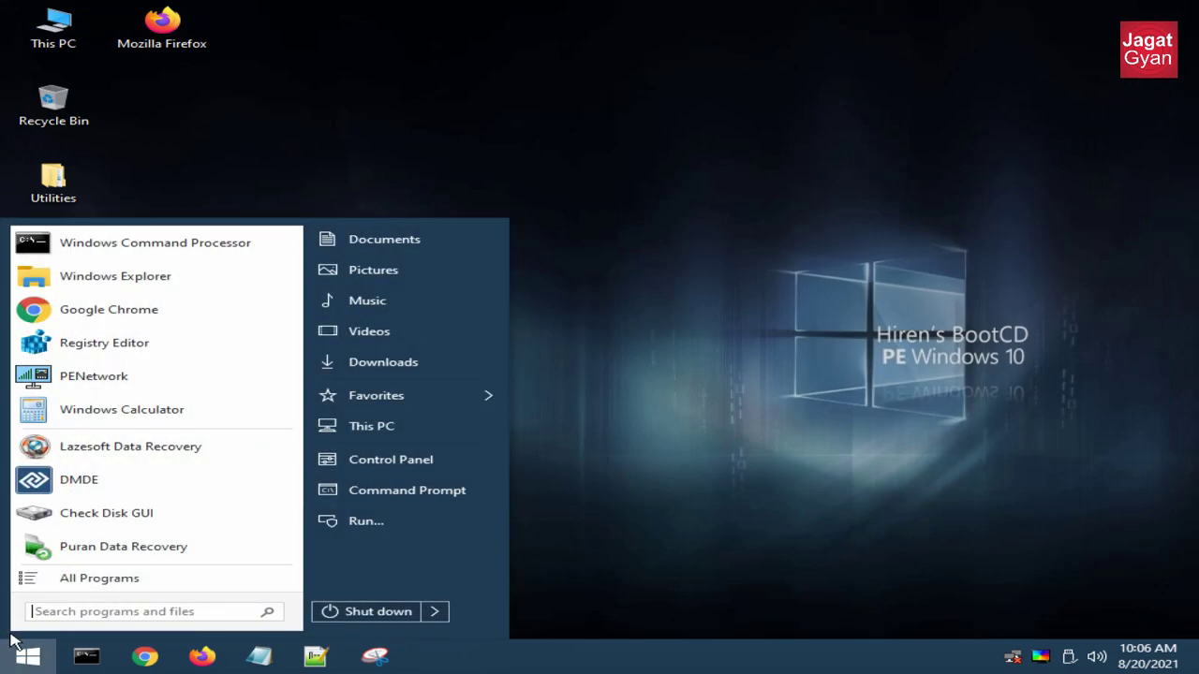
left_click(93, 578)
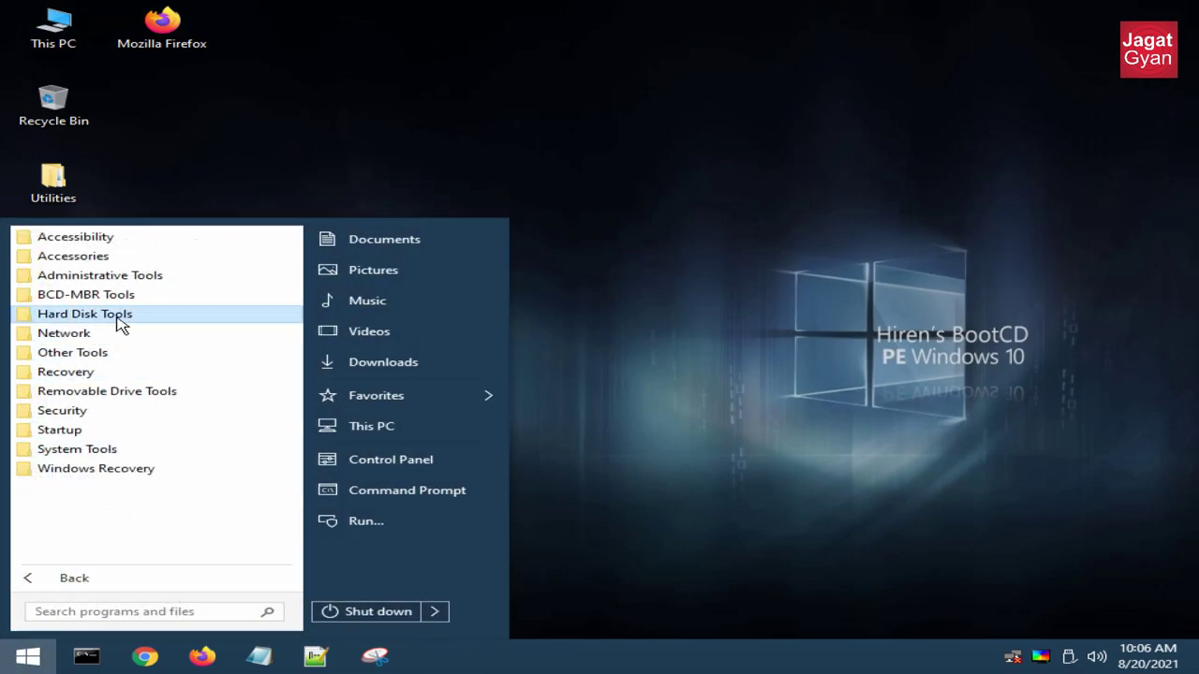
left_click(113, 317)
left_click(119, 335)
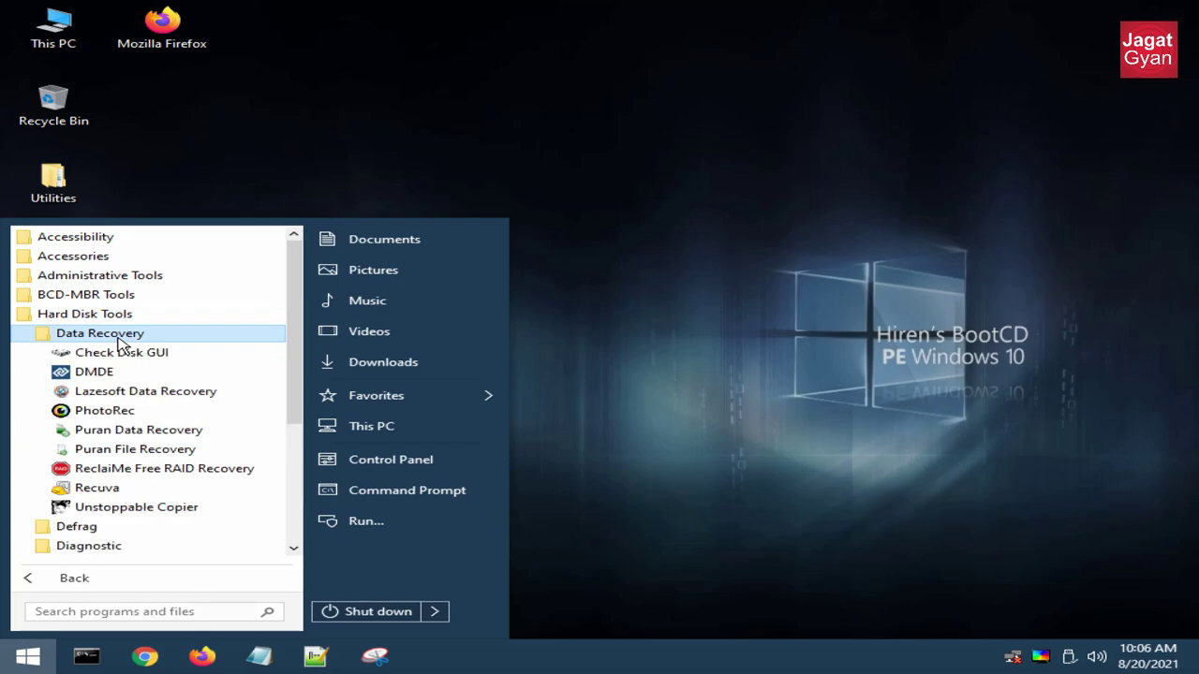